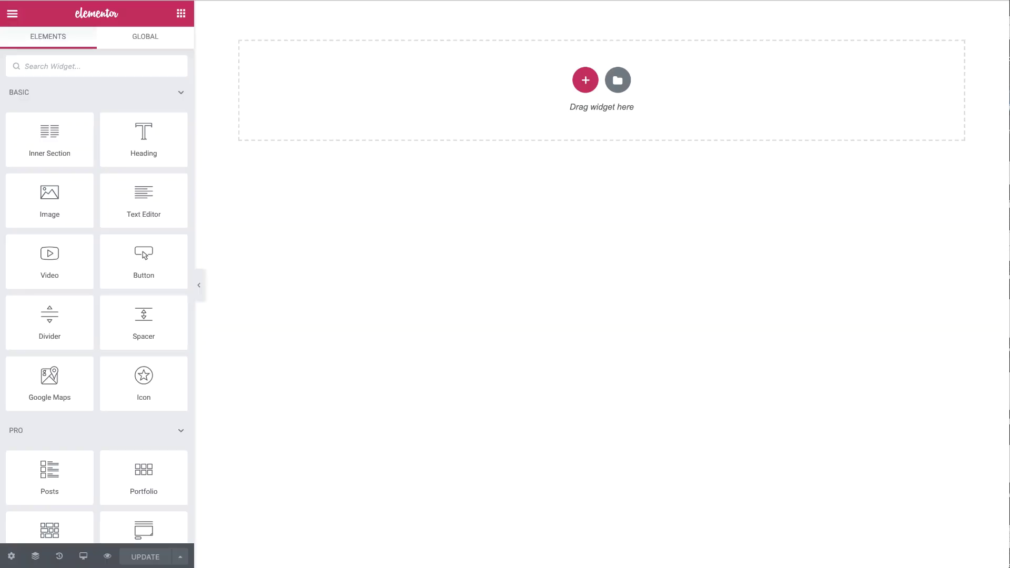
Step: Insert the Homepage – Restaurant page template from the template library
{"action": "left_click", "coordinate": [617, 82]}
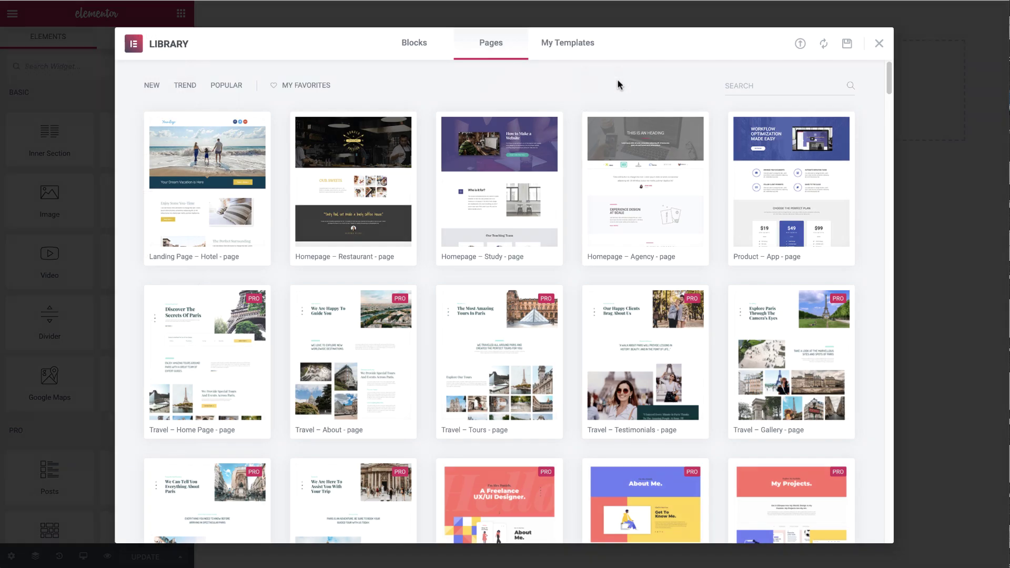
{"action": "left_click", "coordinate": [313, 257]}
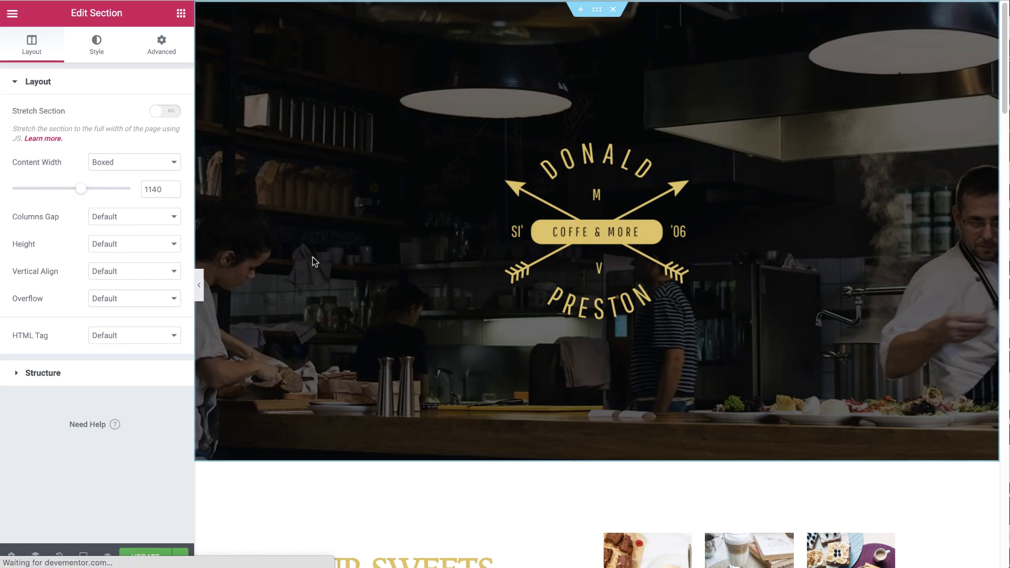
Step: Delete the Google Maps widget beside the contact details in the Visit Us section
{"action": "scroll", "coordinate": [313, 257], "scroll_direction": "down", "scroll_amount": 7}
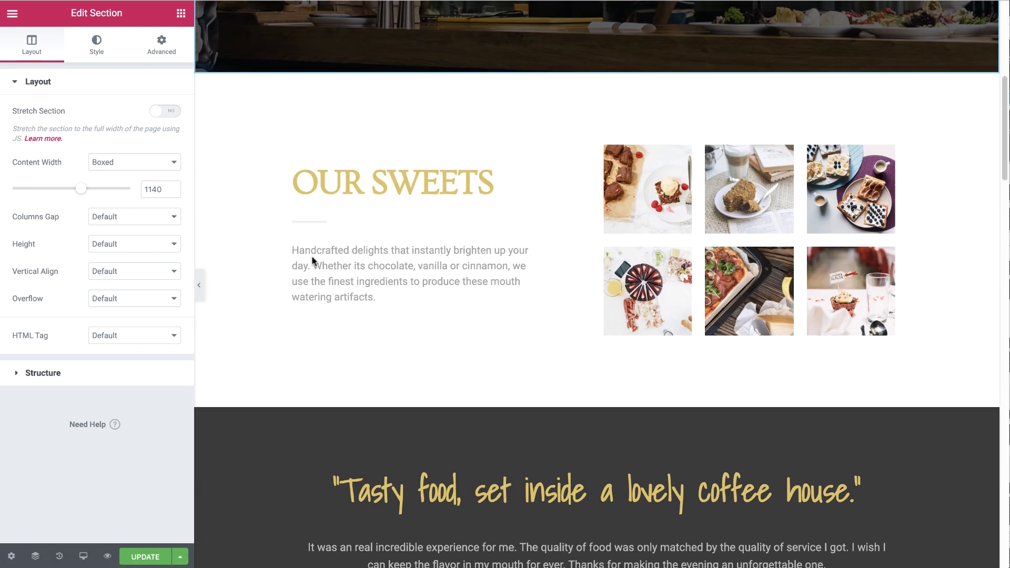
{"action": "scroll", "coordinate": [311, 256], "scroll_direction": "down", "scroll_amount": 15}
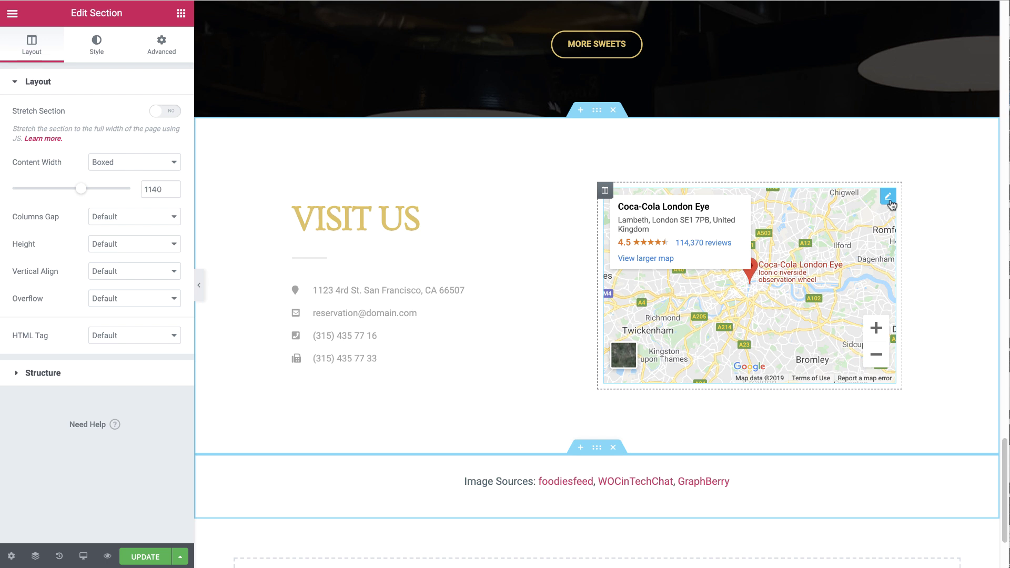
{"action": "left_click", "coordinate": [889, 198]}
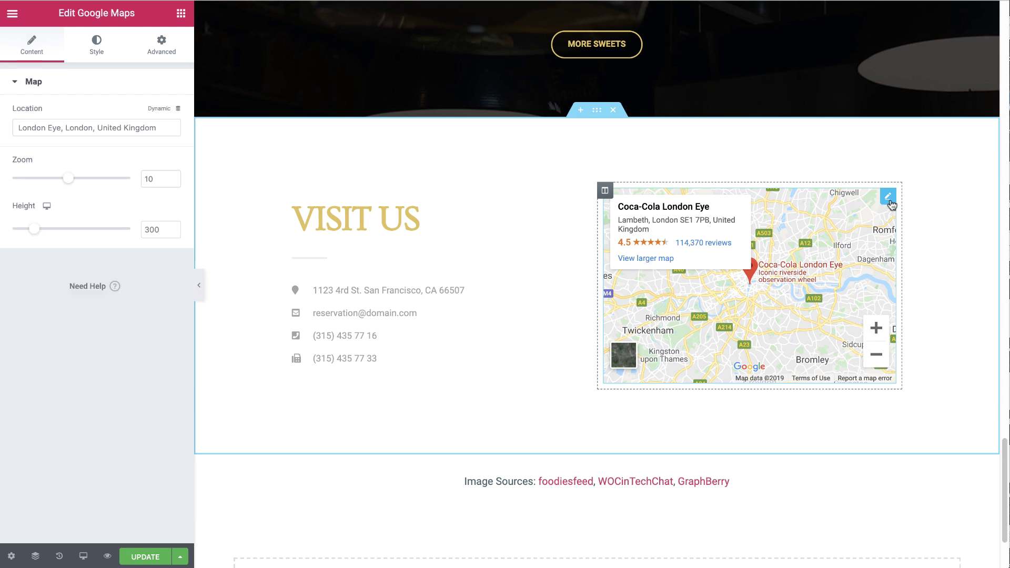
{"action": "right_click", "coordinate": [891, 204]}
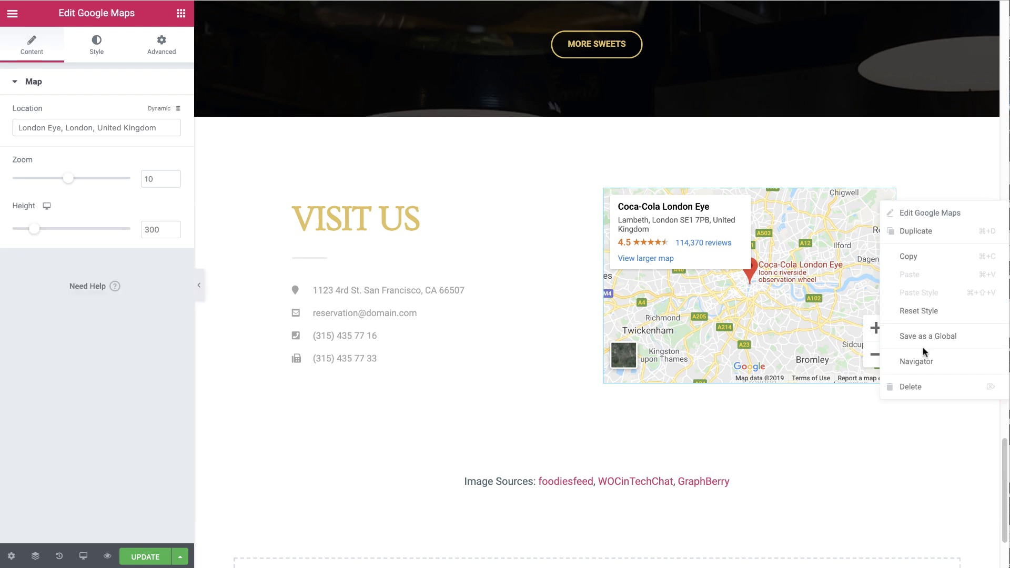
{"action": "left_click", "coordinate": [924, 384]}
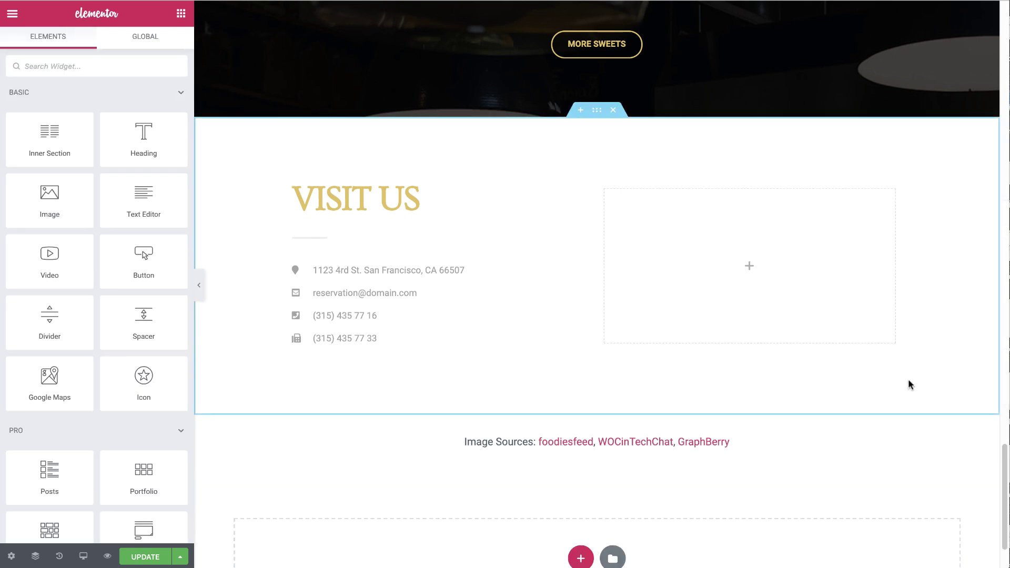
Step: Find the Google Maps widget by searching "google" and place it in the empty column of the Visit Us section
{"action": "left_click", "coordinate": [127, 64]}
{"action": "type", "text": "google"}
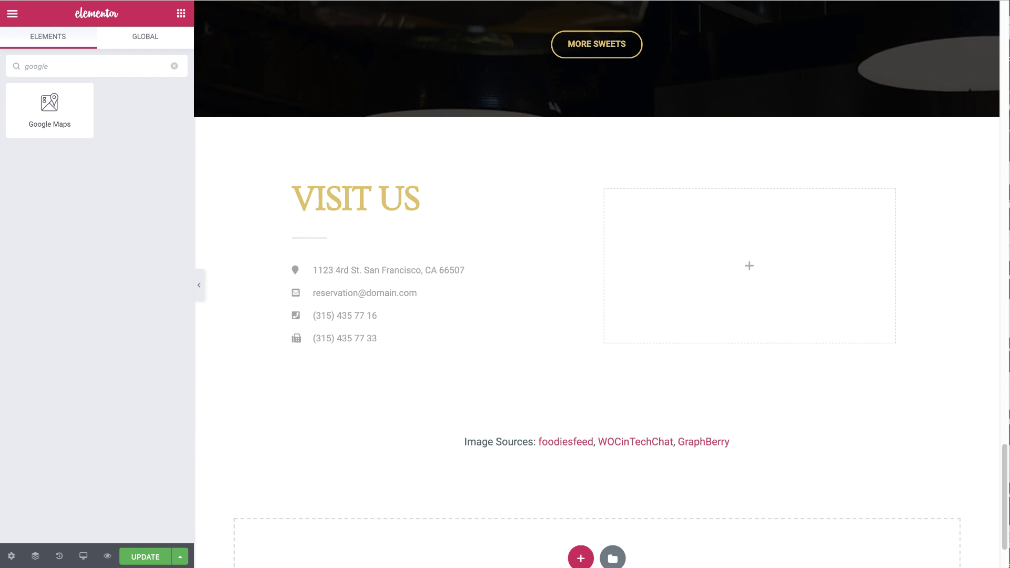
{"action": "left_click_drag", "start_coordinate": [53, 103], "coordinate": [750, 258]}
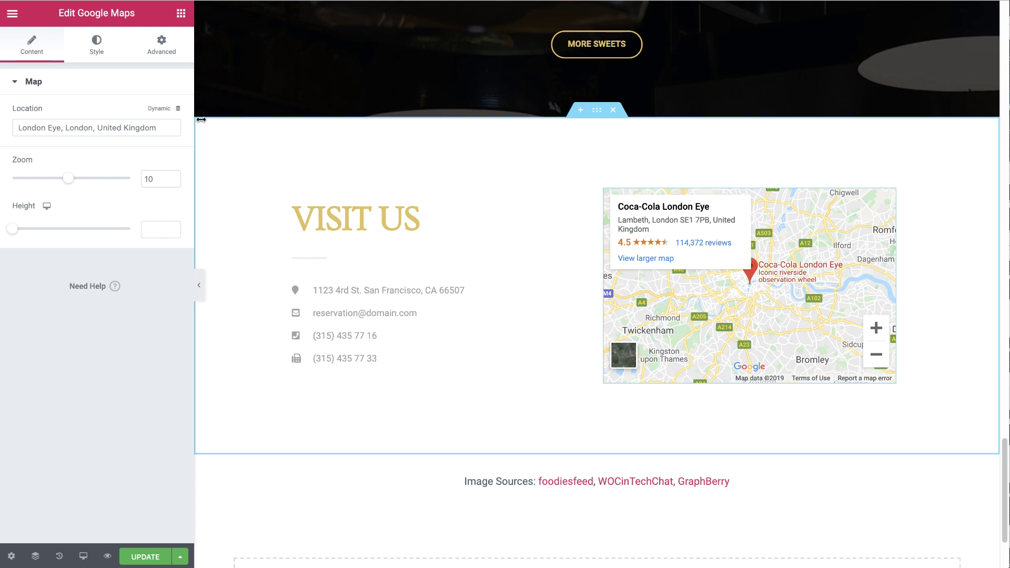
Step: Set the map's location to Disneyland's street address in Anaheim, CA, and its zoom to 15
{"action": "left_click_drag", "start_coordinate": [157, 127], "coordinate": [14, 125]}
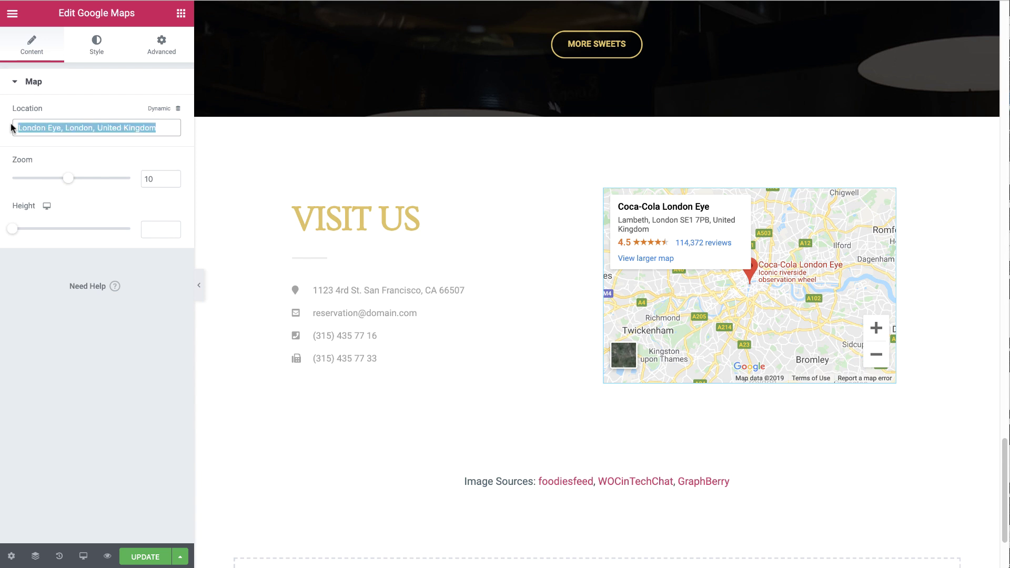
{"action": "type", "text": "1313 Disneyland Dr., Anaheim, CA 92802"}
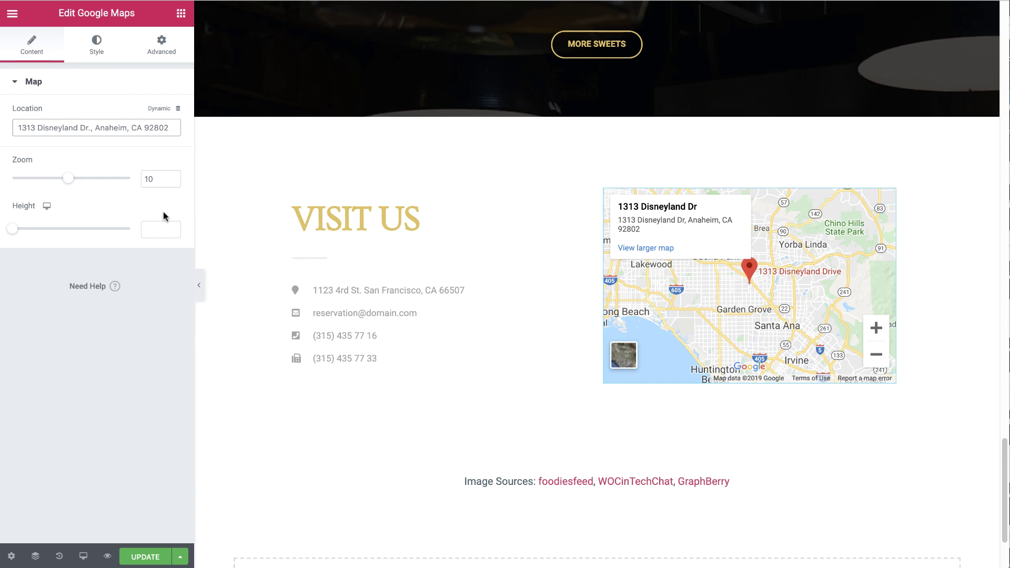
{"action": "left_click_drag", "start_coordinate": [68, 183], "coordinate": [100, 183]}
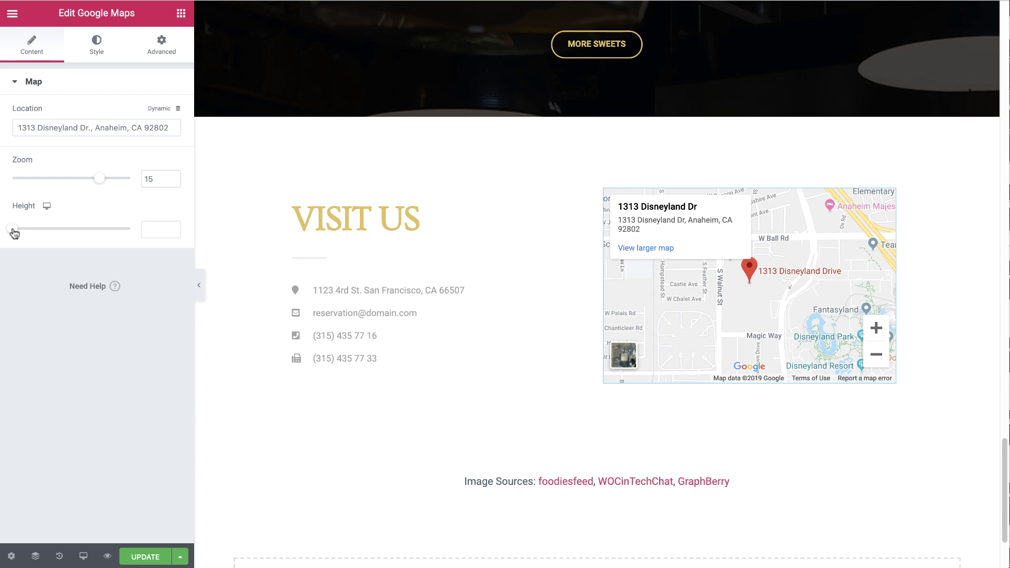
Step: Set the map's height to 278 and widen its column slightly toward the Visit Us text
{"action": "left_click_drag", "start_coordinate": [13, 232], "coordinate": [34, 235]}
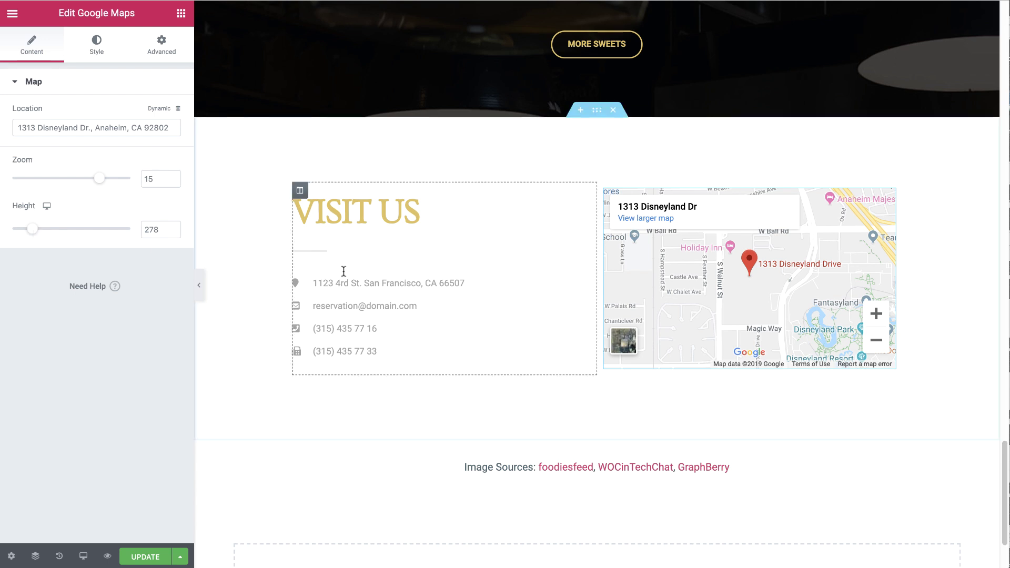
{"action": "left_click_drag", "start_coordinate": [599, 282], "coordinate": [564, 285]}
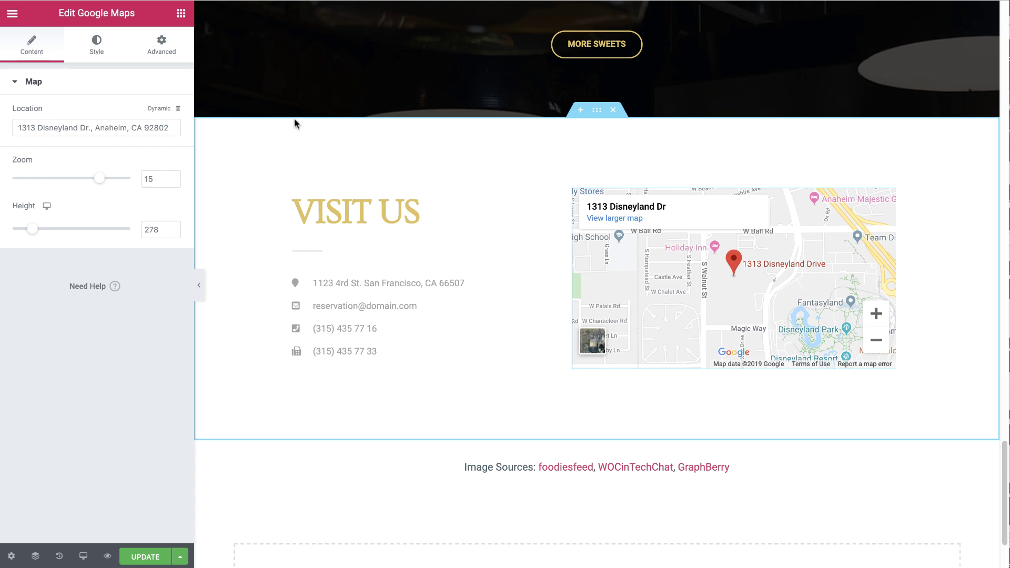
Step: Try CSS filters on the map with blur 1.2, brightness 134, contrast 125, saturation 117 and hue 92, and reset them all
{"action": "left_click", "coordinate": [98, 42]}
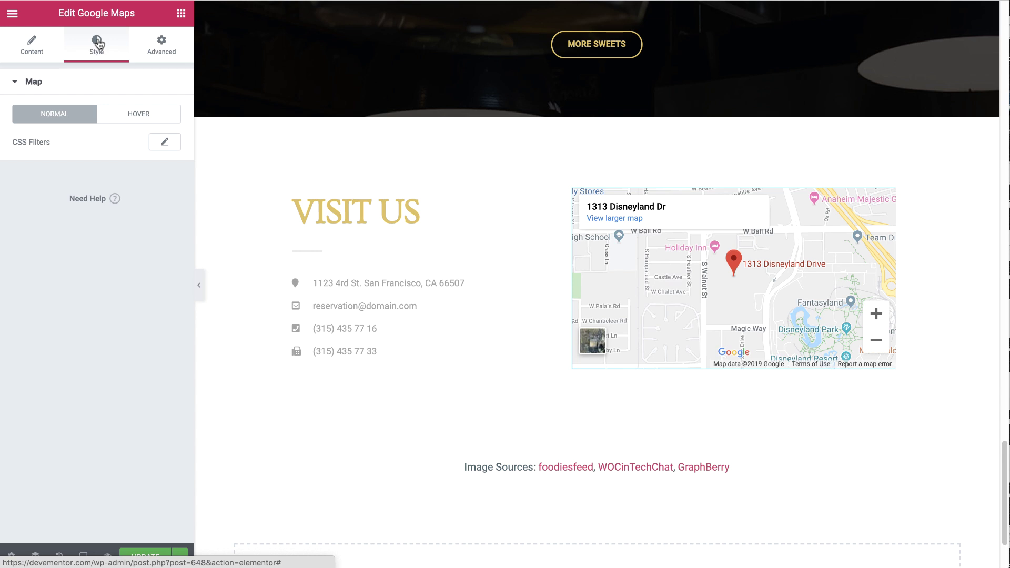
{"action": "left_click", "coordinate": [167, 144]}
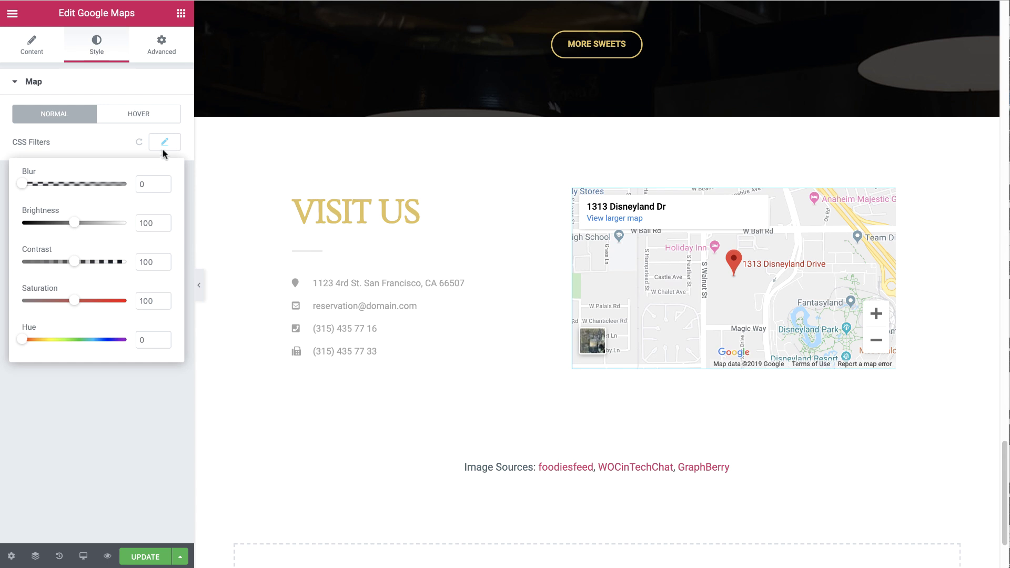
{"action": "left_click_drag", "start_coordinate": [22, 183], "coordinate": [34, 184]}
{"action": "left_click_drag", "start_coordinate": [72, 224], "coordinate": [92, 223]}
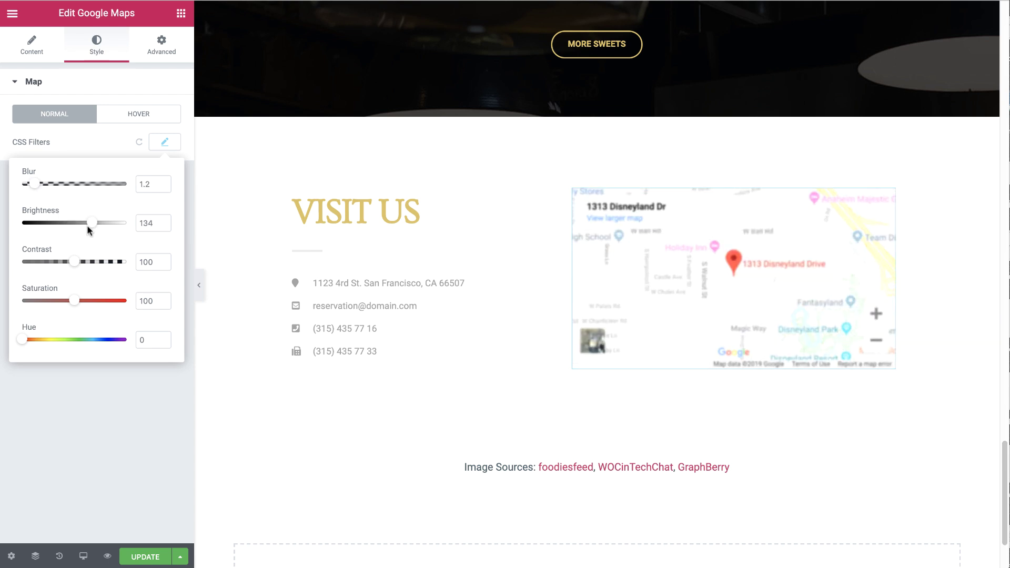
{"action": "left_click_drag", "start_coordinate": [74, 262], "coordinate": [90, 269]}
{"action": "left_click_drag", "start_coordinate": [75, 303], "coordinate": [84, 303]}
{"action": "left_click_drag", "start_coordinate": [23, 343], "coordinate": [49, 342]}
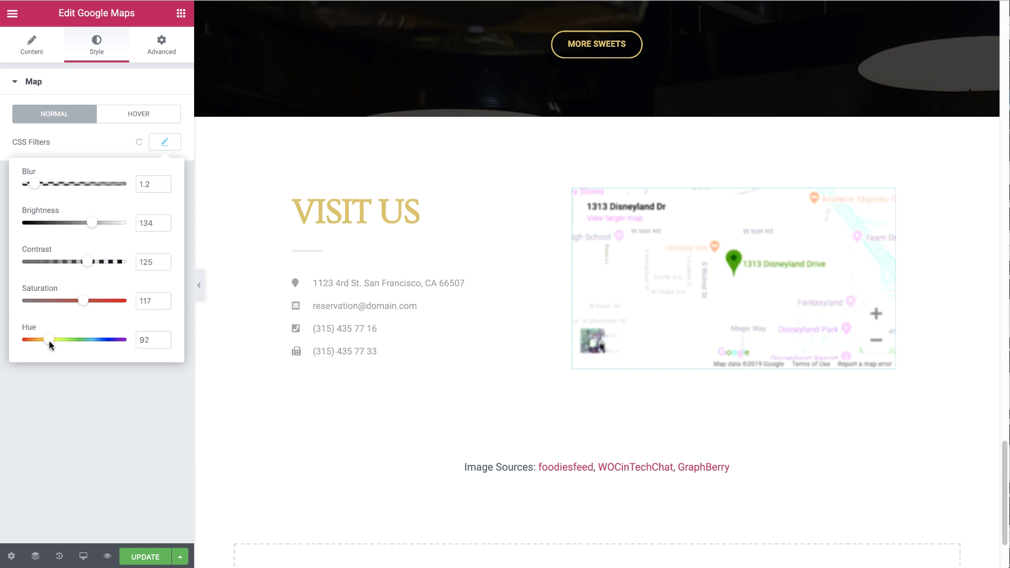
{"action": "left_click_drag", "start_coordinate": [34, 184], "coordinate": [21, 185]}
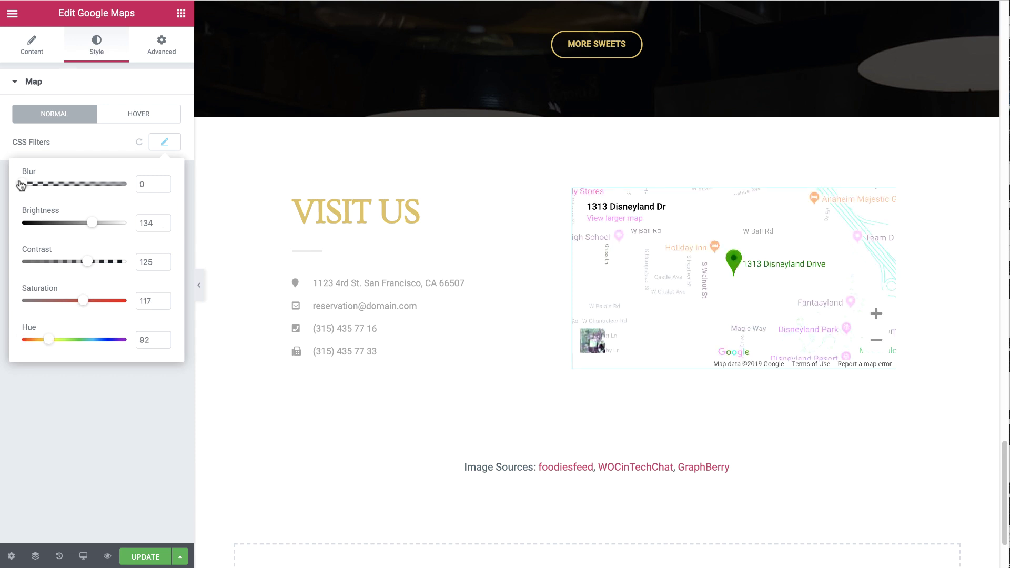
{"action": "left_click", "coordinate": [138, 143]}
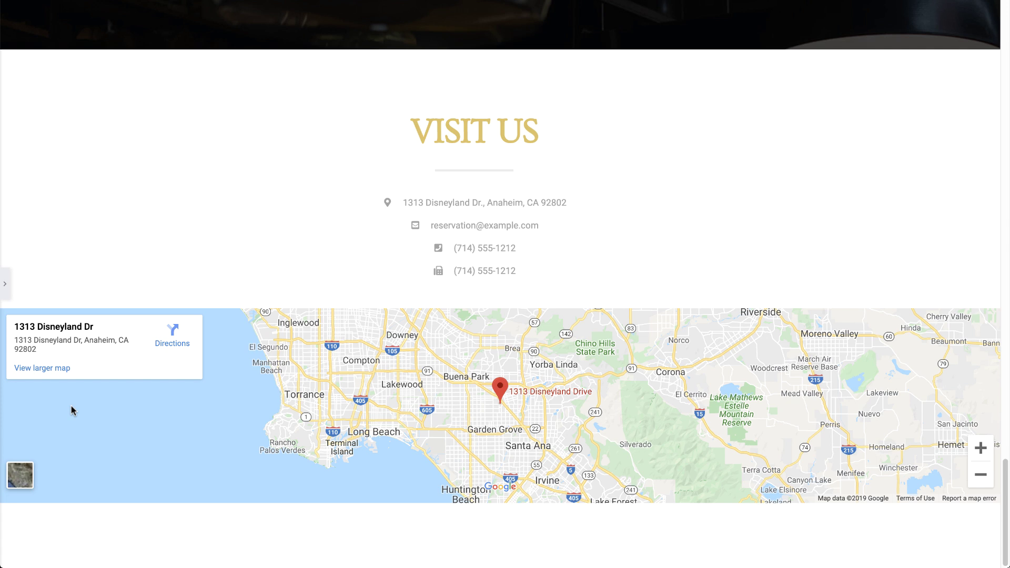
Step: Delete the full-width map section below the centred contact details and add an empty single-column section in its place
{"action": "left_click", "coordinate": [5, 285]}
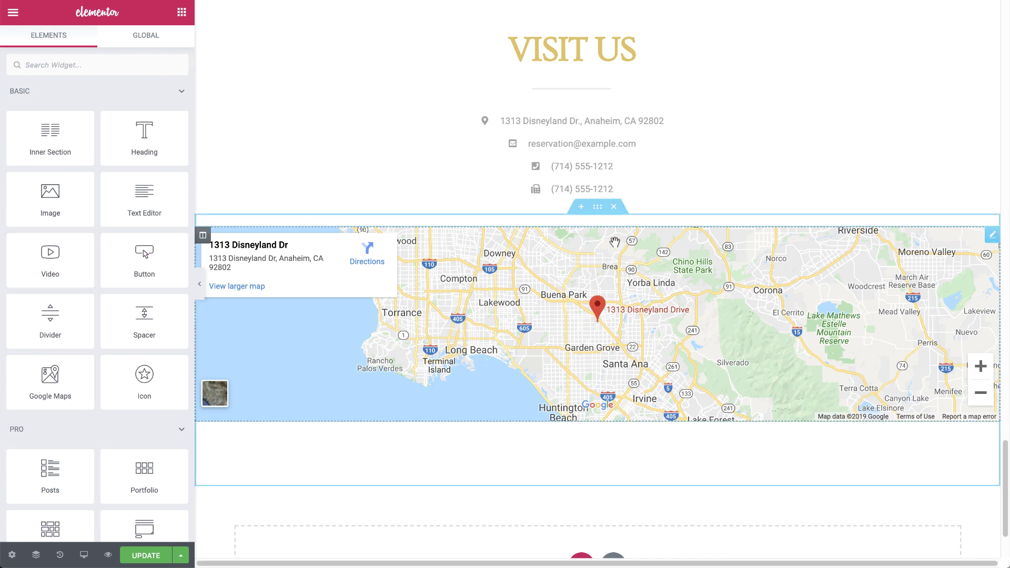
{"action": "left_click", "coordinate": [613, 207]}
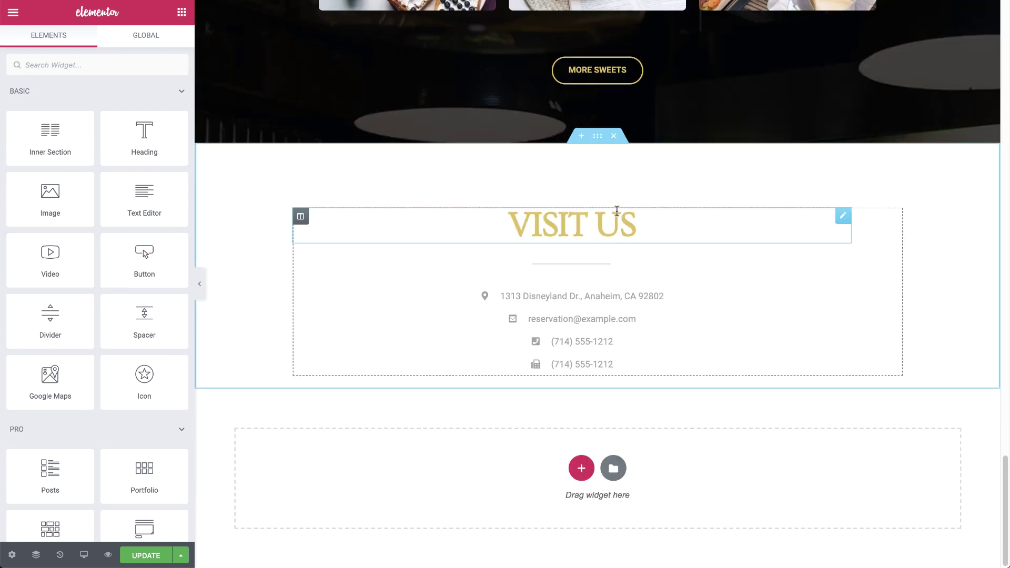
{"action": "left_click", "coordinate": [586, 471]}
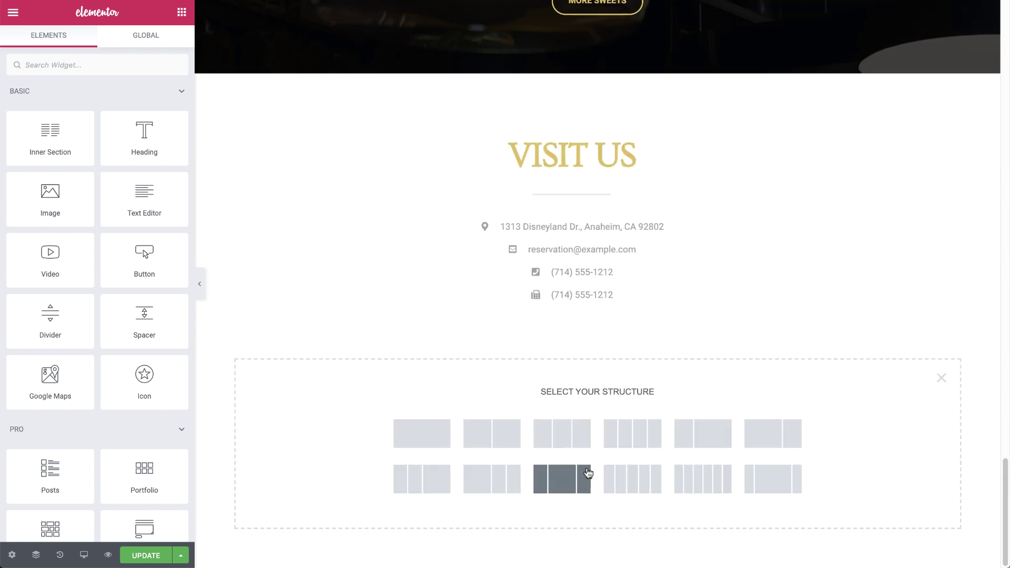
{"action": "left_click", "coordinate": [430, 433]}
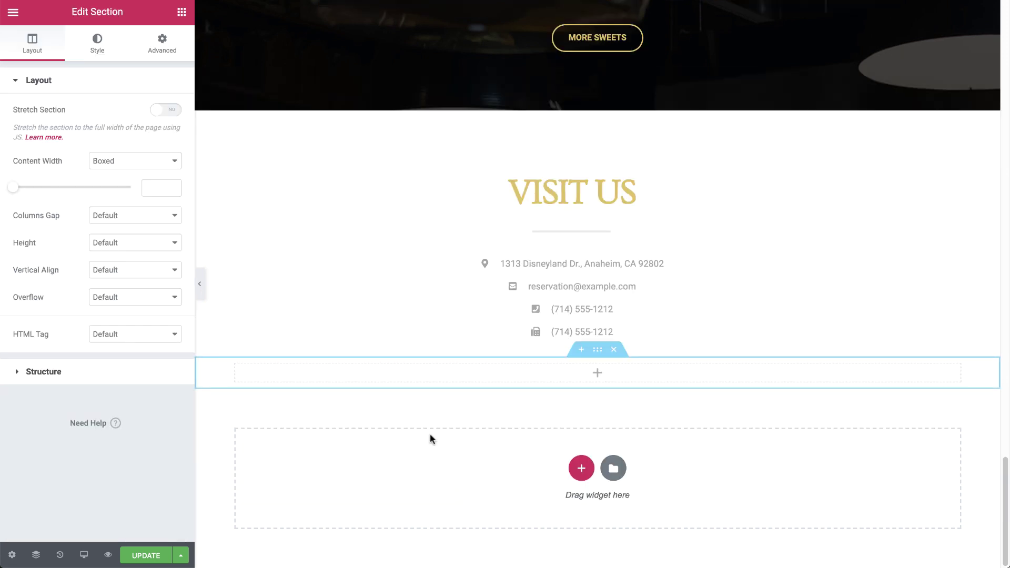
Step: Add a Google Maps widget for Disneyland's Anaheim address to the new section and preview the page without the editor panel
{"action": "left_click", "coordinate": [182, 13]}
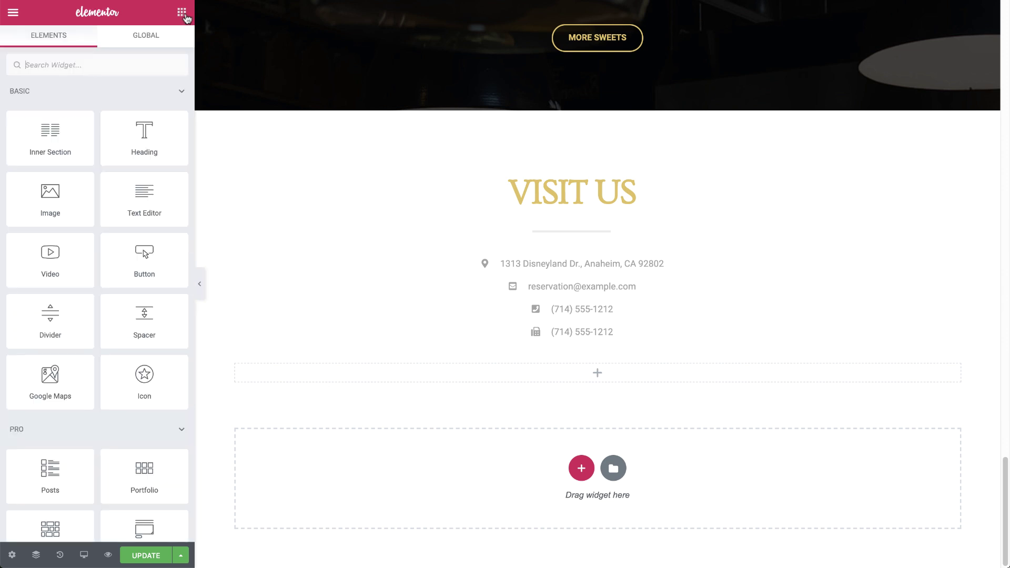
{"action": "type", "text": "google"}
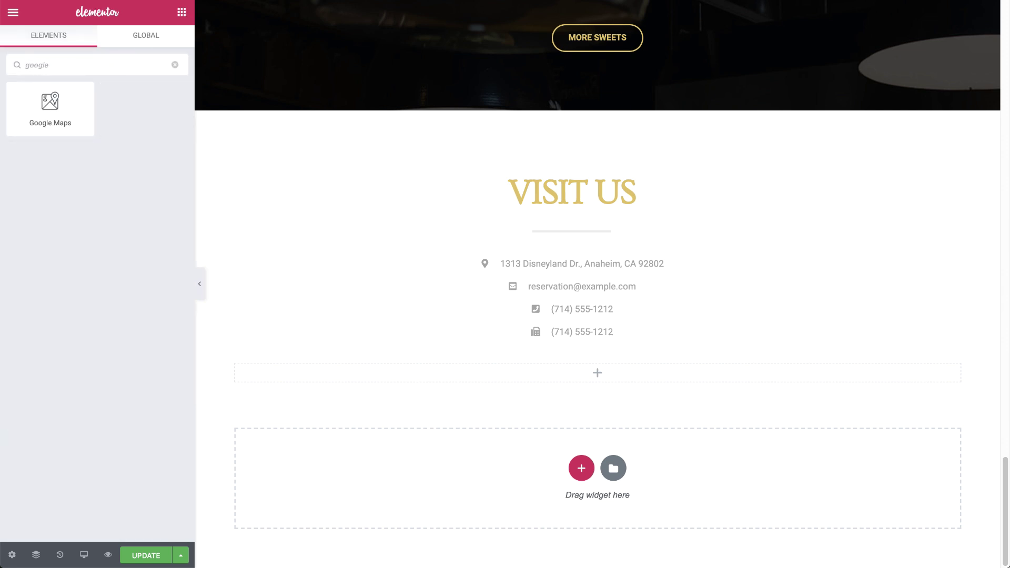
{"action": "left_click_drag", "start_coordinate": [68, 99], "coordinate": [343, 375]}
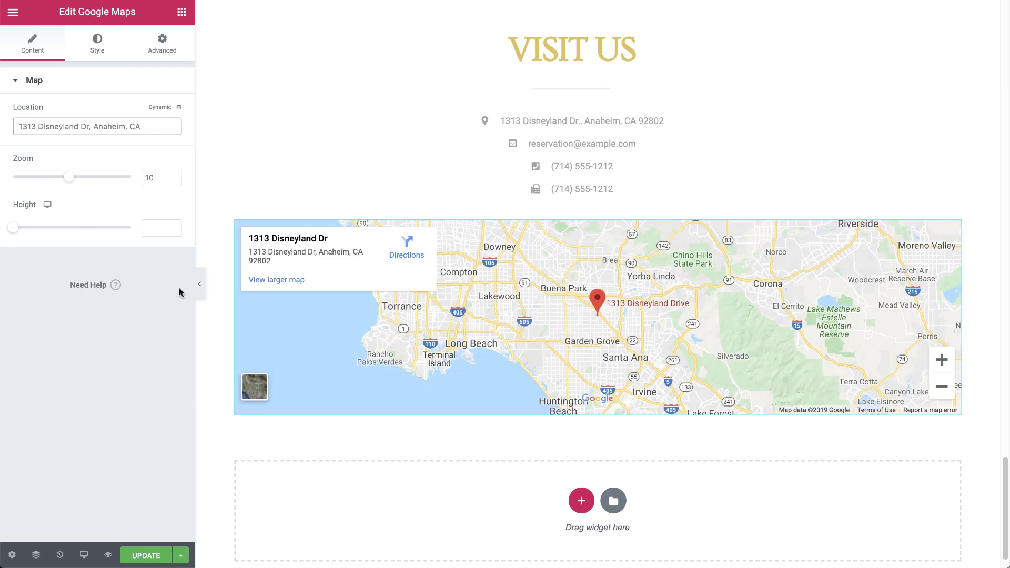
{"action": "left_click", "coordinate": [200, 287]}
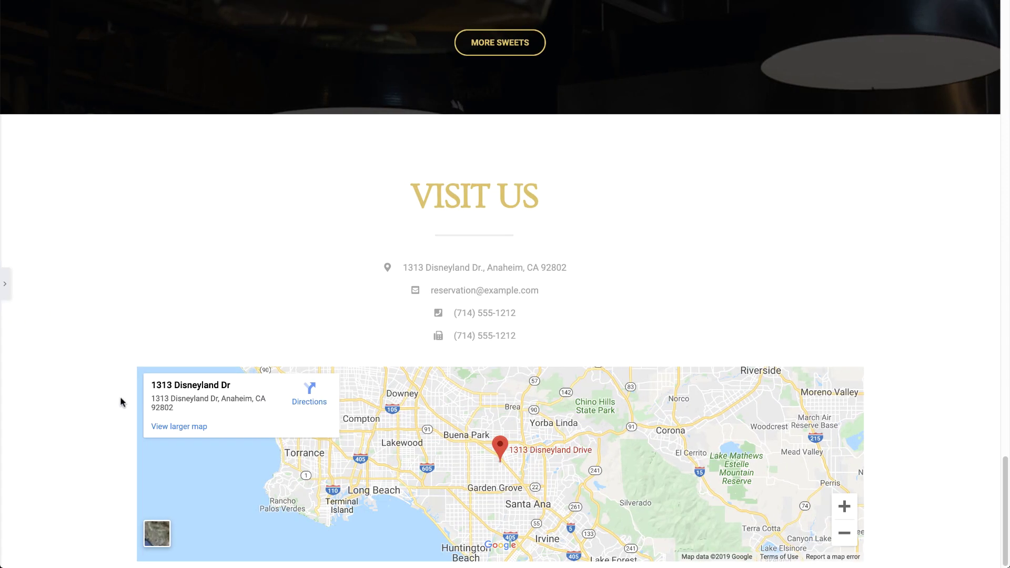
{"action": "left_click", "coordinate": [6, 285]}
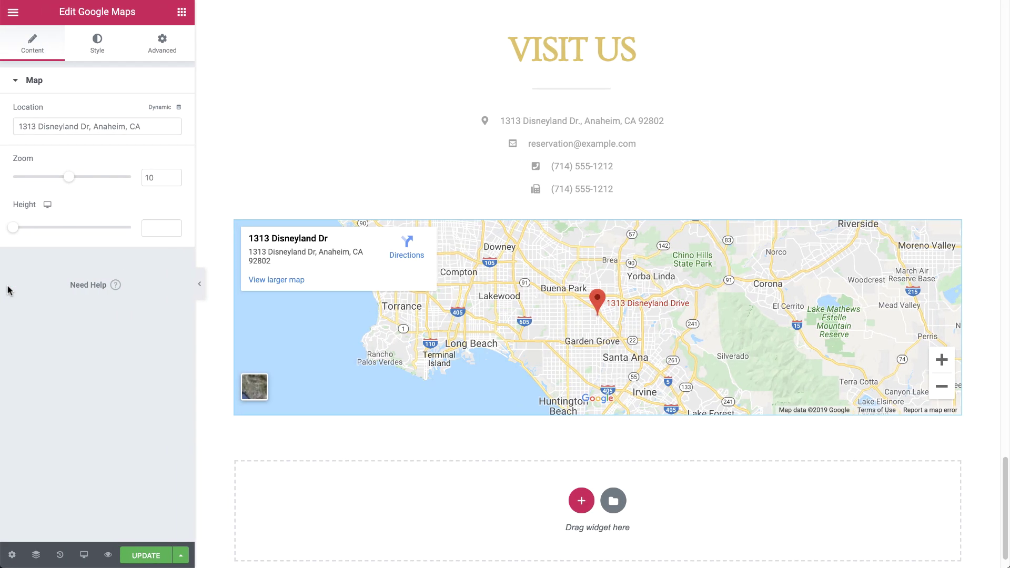
Step: Set the map section's Content Width to Full Width and preview the page without the editor panel
{"action": "mouse_move", "coordinate": [598, 212]}
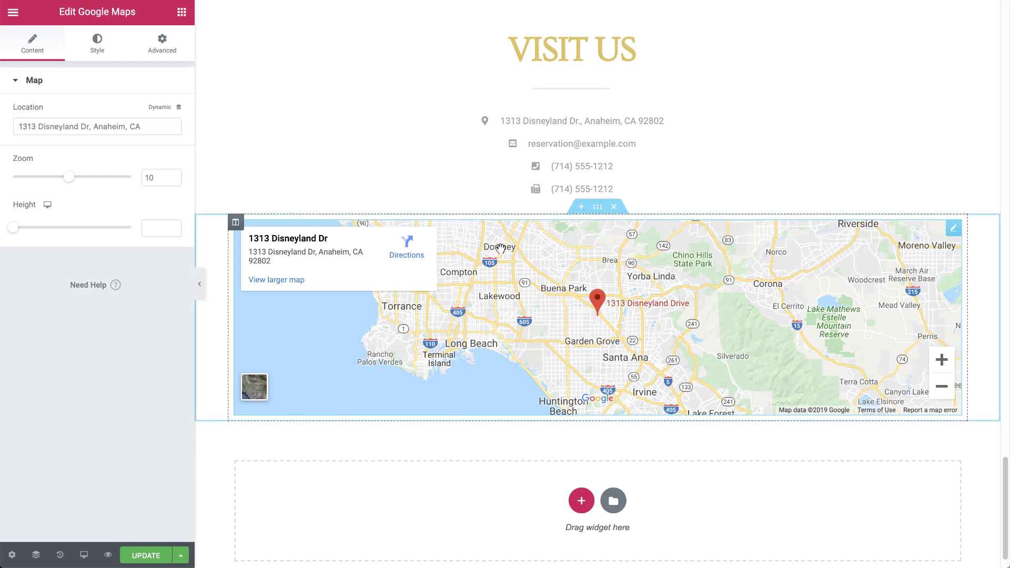
{"action": "left_click", "coordinate": [599, 213]}
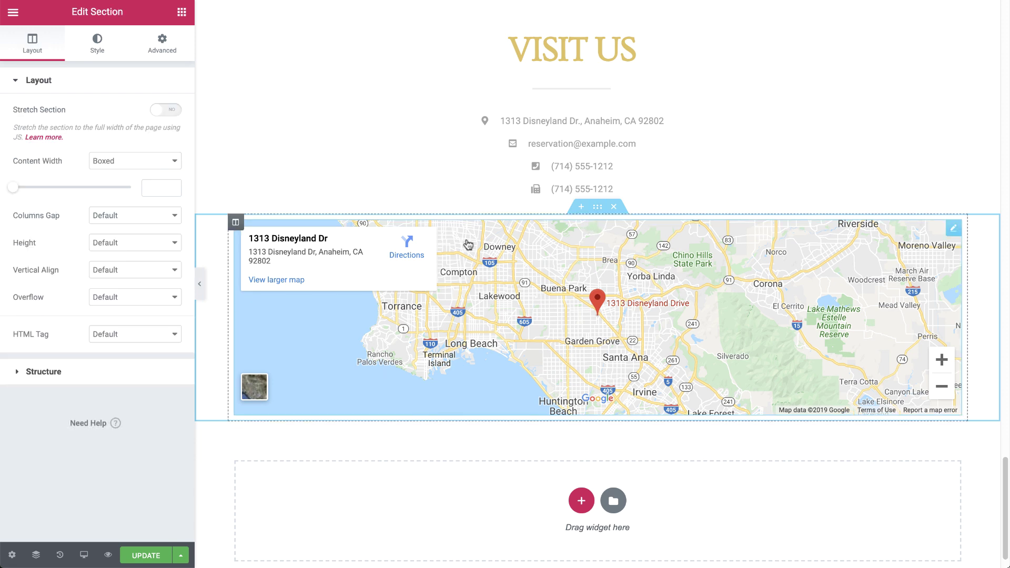
{"action": "left_click", "coordinate": [176, 163]}
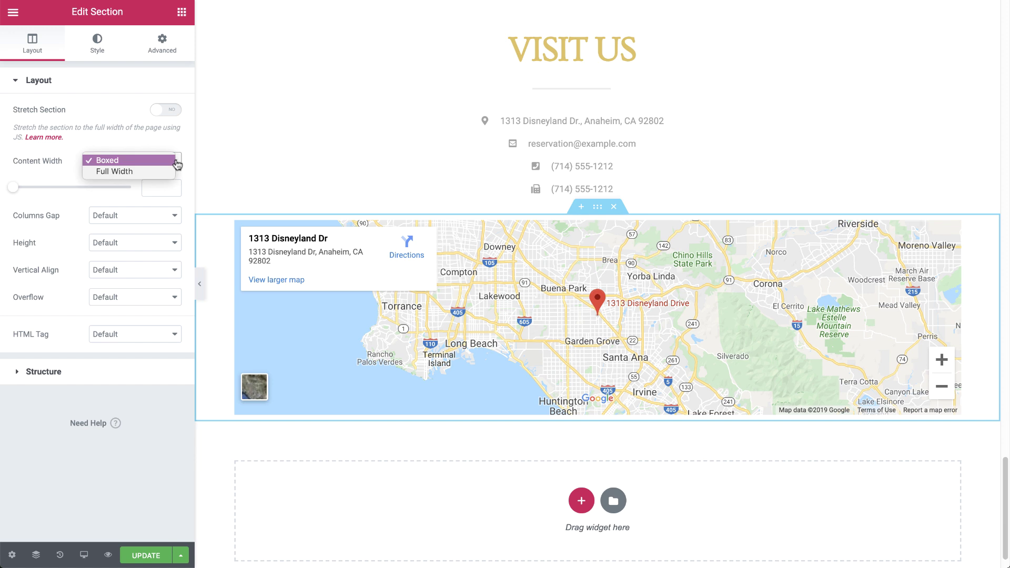
{"action": "left_click", "coordinate": [139, 171]}
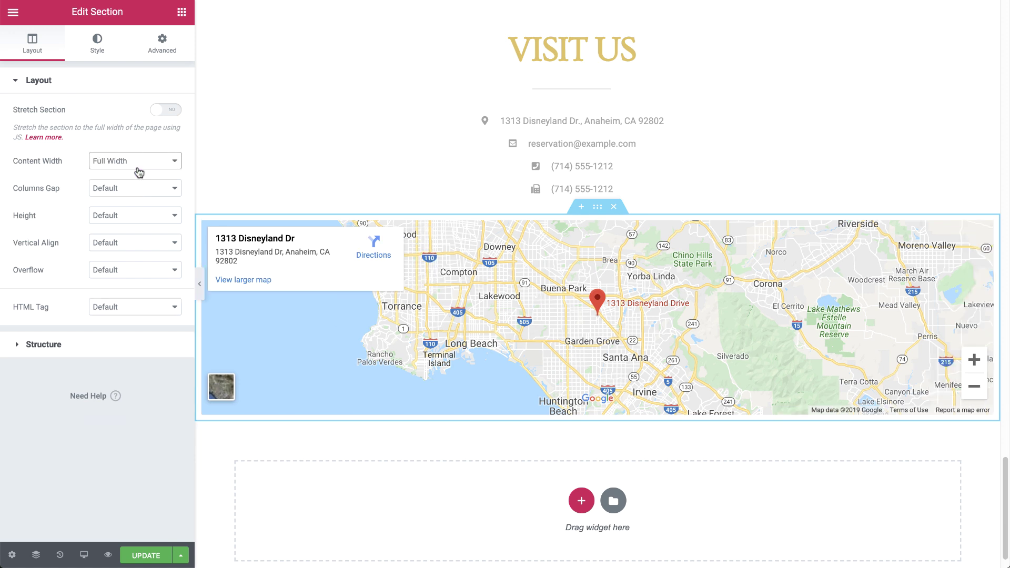
{"action": "left_click", "coordinate": [200, 285]}
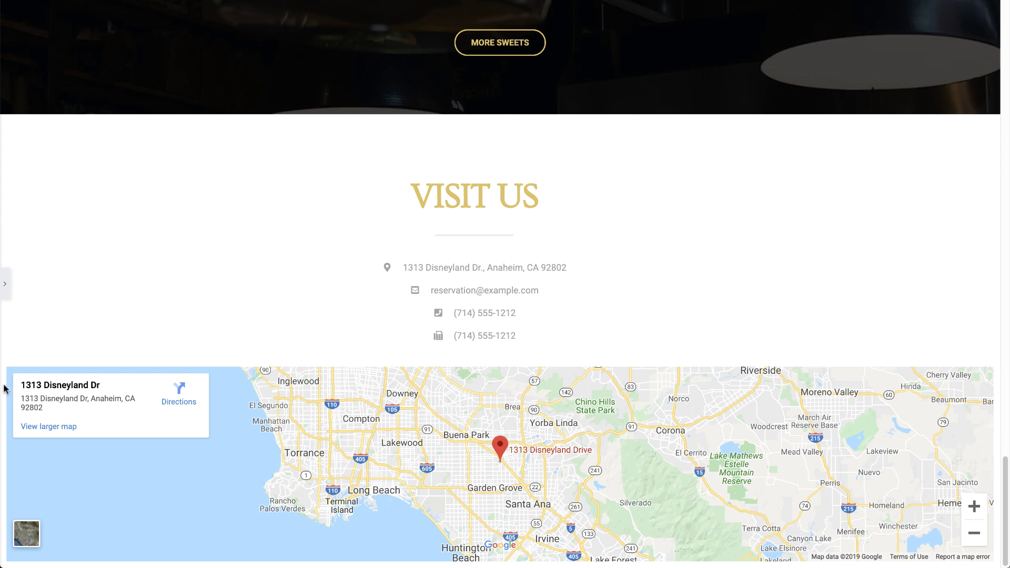
{"action": "left_click", "coordinate": [5, 284]}
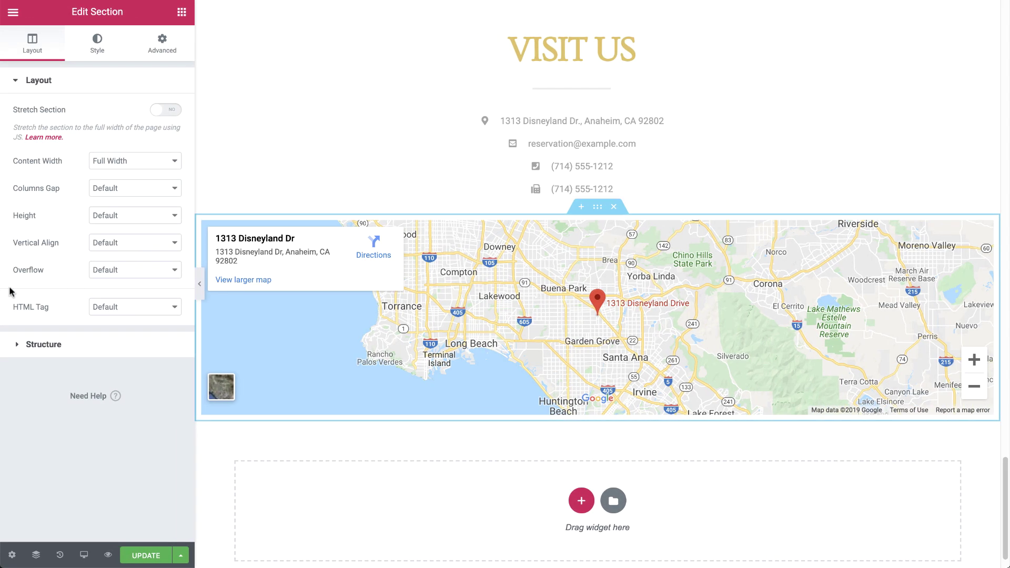
Step: Set the map section's Columns Gap to No Gap and hide the editor panel to preview the page
{"action": "left_click", "coordinate": [160, 190]}
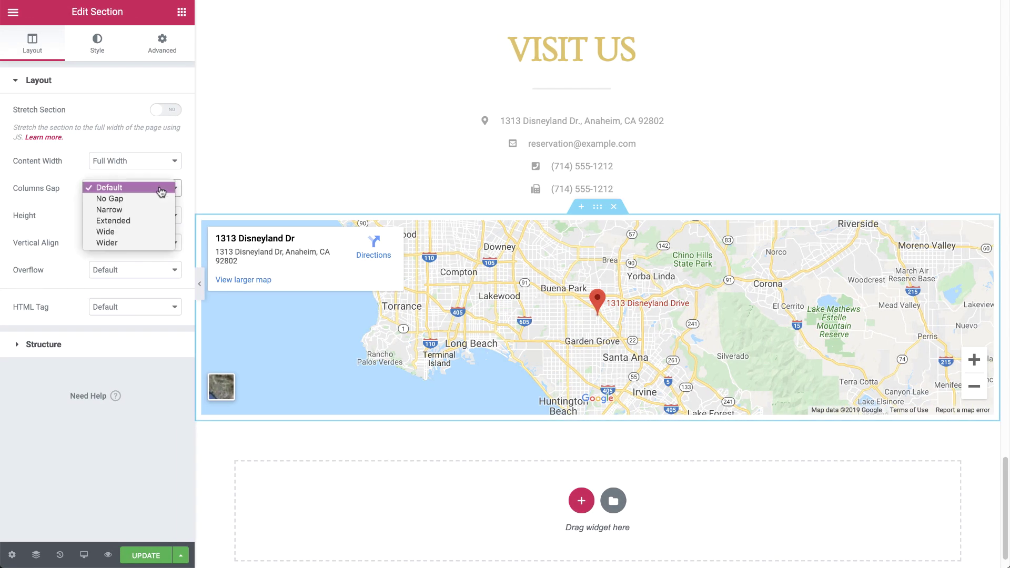
{"action": "left_click", "coordinate": [147, 200]}
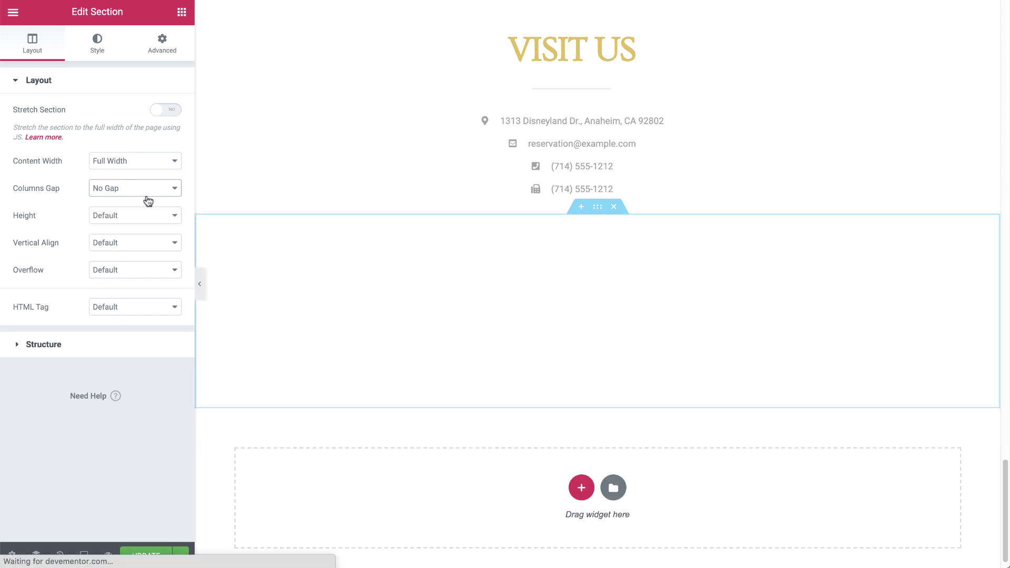
{"action": "left_click", "coordinate": [199, 284]}
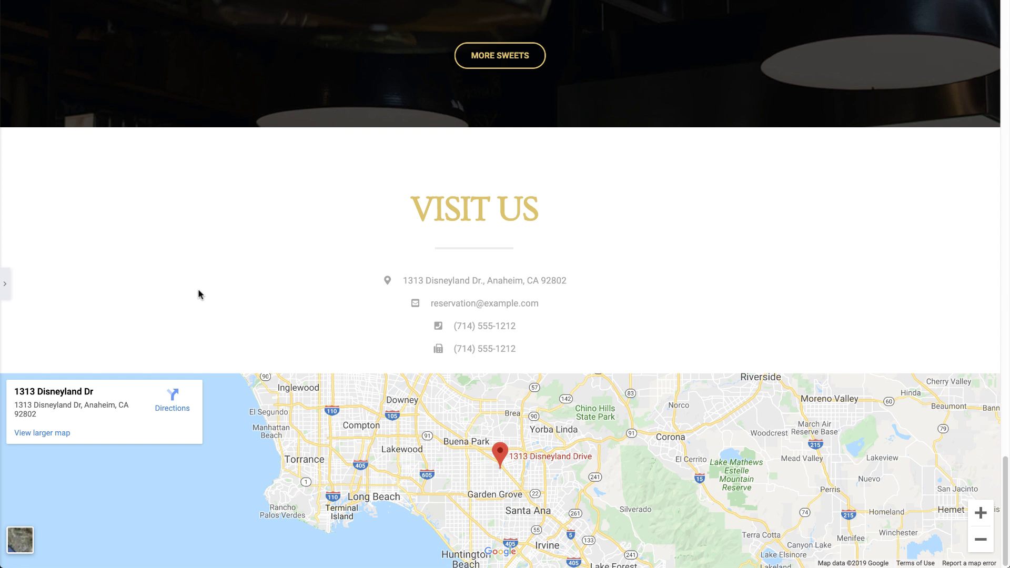